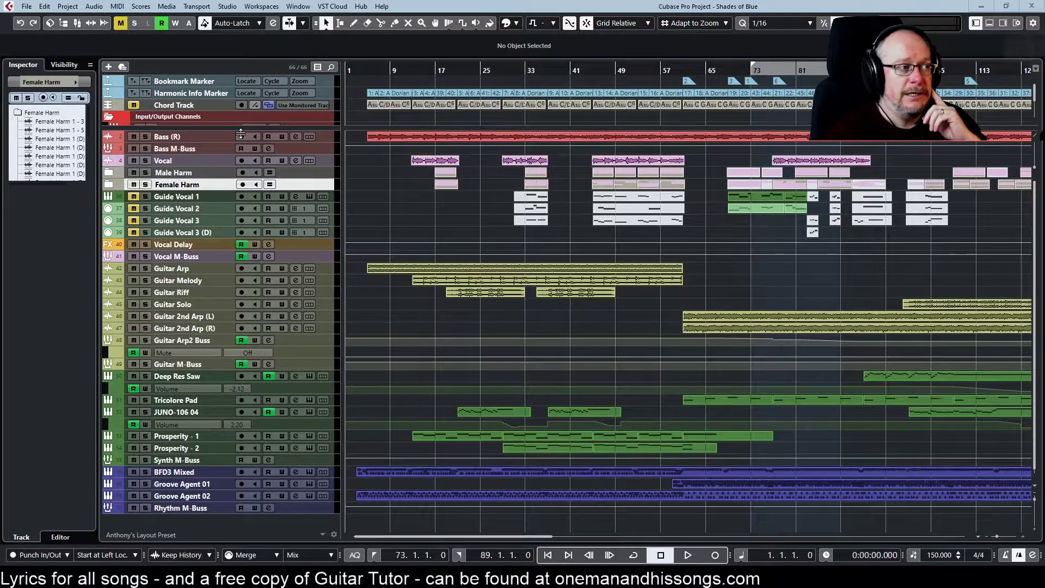
Step: Expand the Male Harm and Female Harm folders to view their tracks, and collapse both again
{"action": "left_click", "coordinate": [109, 173]}
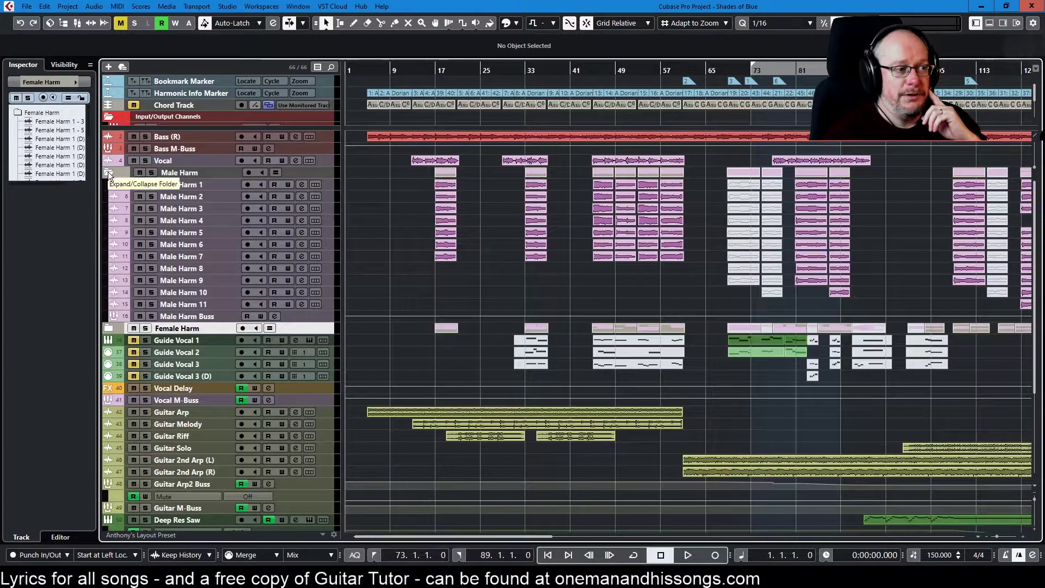
{"action": "left_click", "coordinate": [109, 328]}
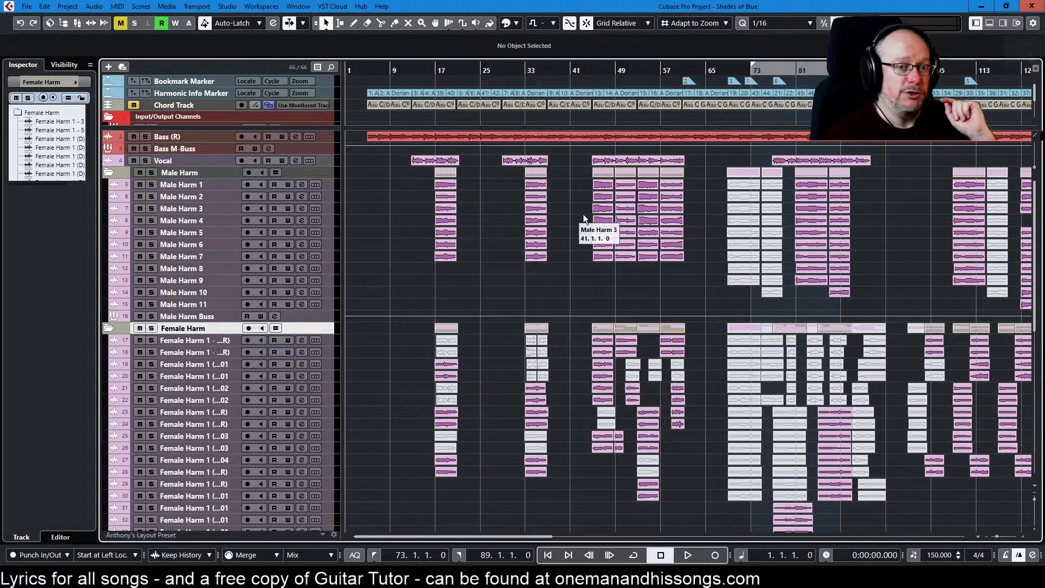
{"action": "left_click", "coordinate": [112, 173]}
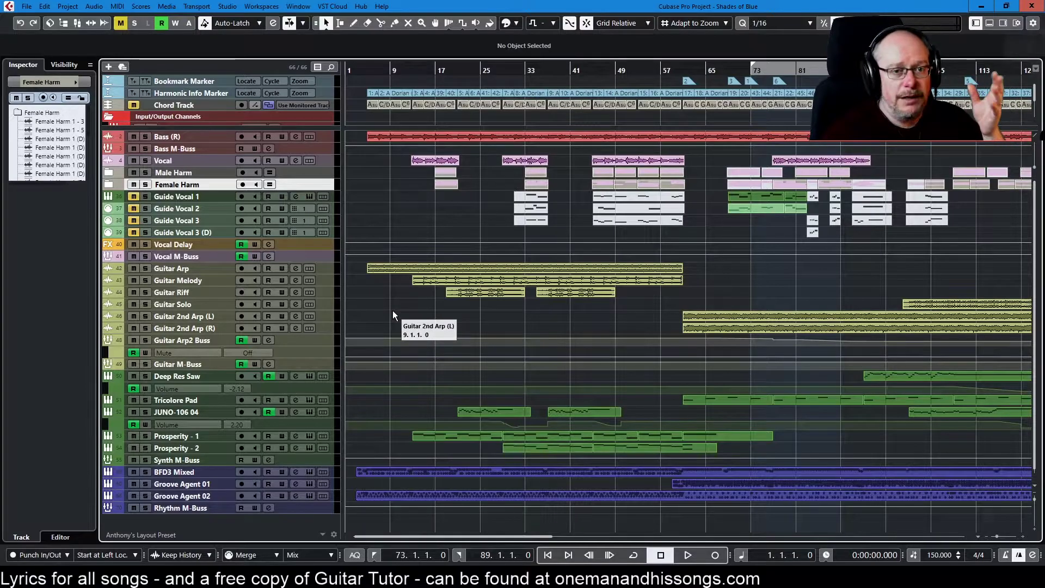
Step: Start playback of the song and expand the Male Harm and Female Harm folders
{"action": "key", "text": "space"}
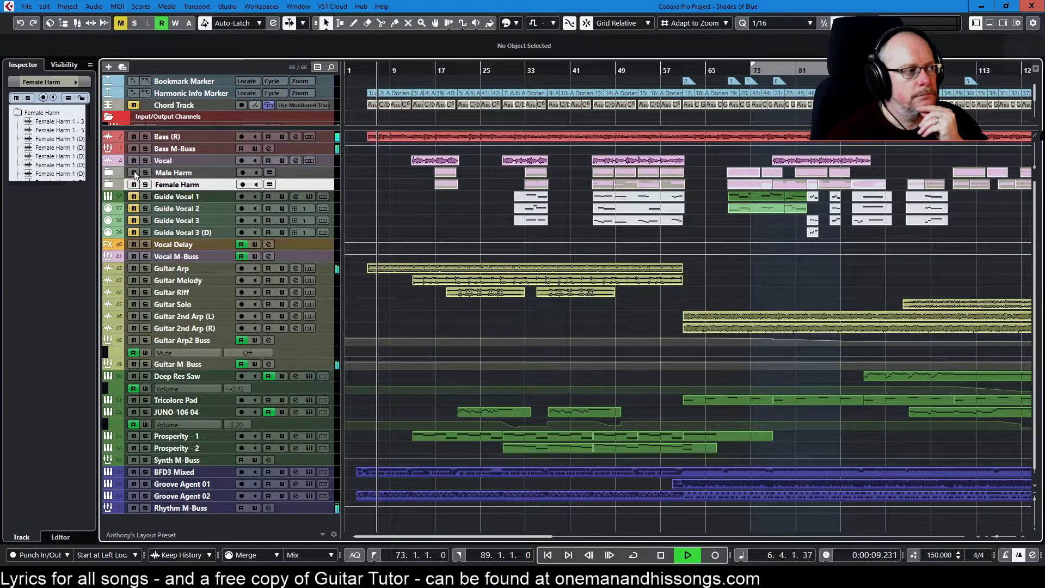
{"action": "left_click", "coordinate": [108, 173]}
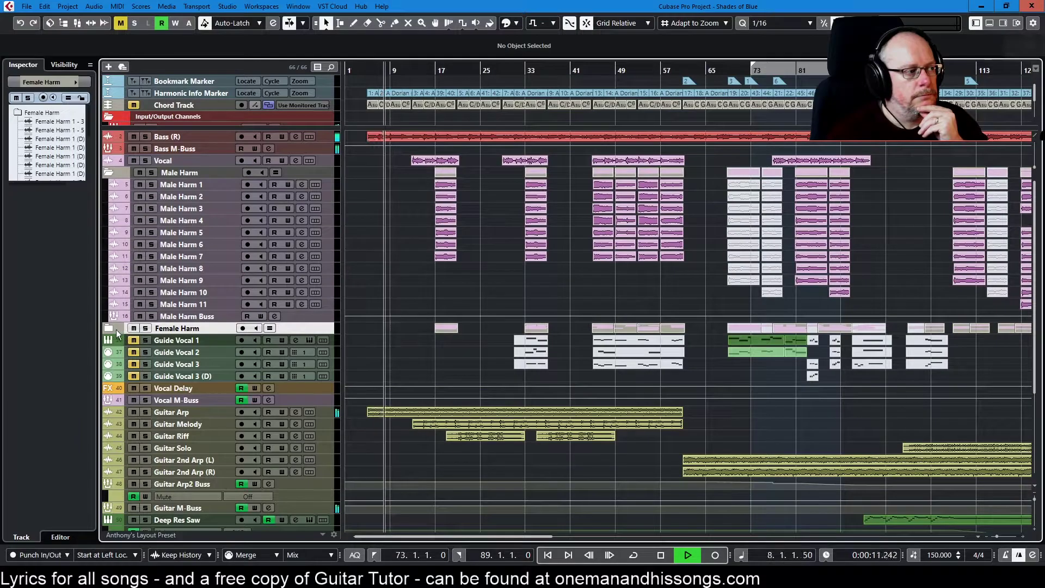
{"action": "left_click", "coordinate": [104, 326]}
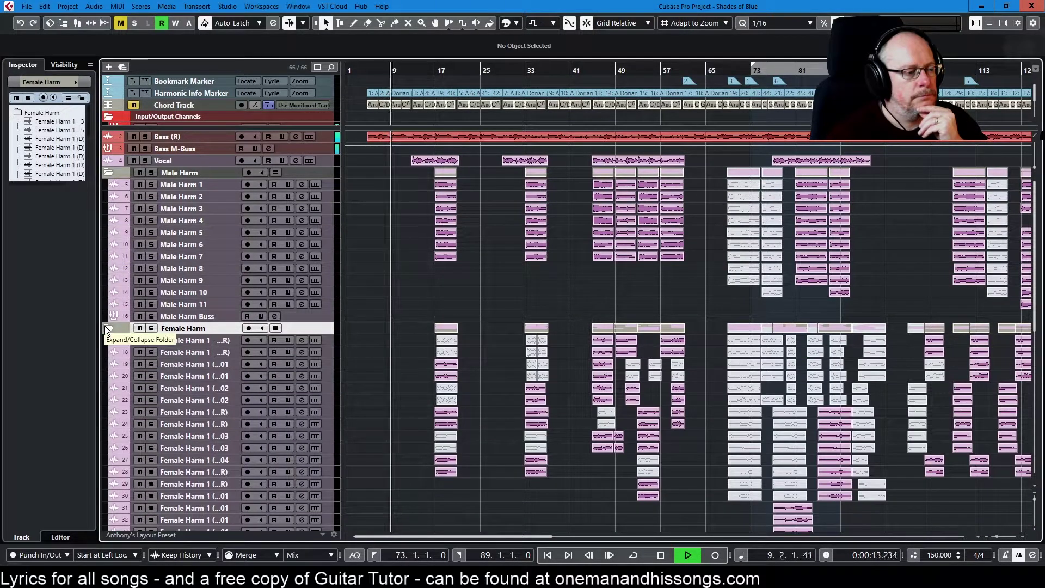
Step: Follow the vocal, guitar, synth and rhythm tracks during playback through the end of the song, and stop there
{"action": "scroll", "coordinate": [172, 279], "scroll_direction": "down", "scroll_amount": 3}
{"action": "scroll", "coordinate": [174, 235], "scroll_direction": "up", "scroll_amount": 3}
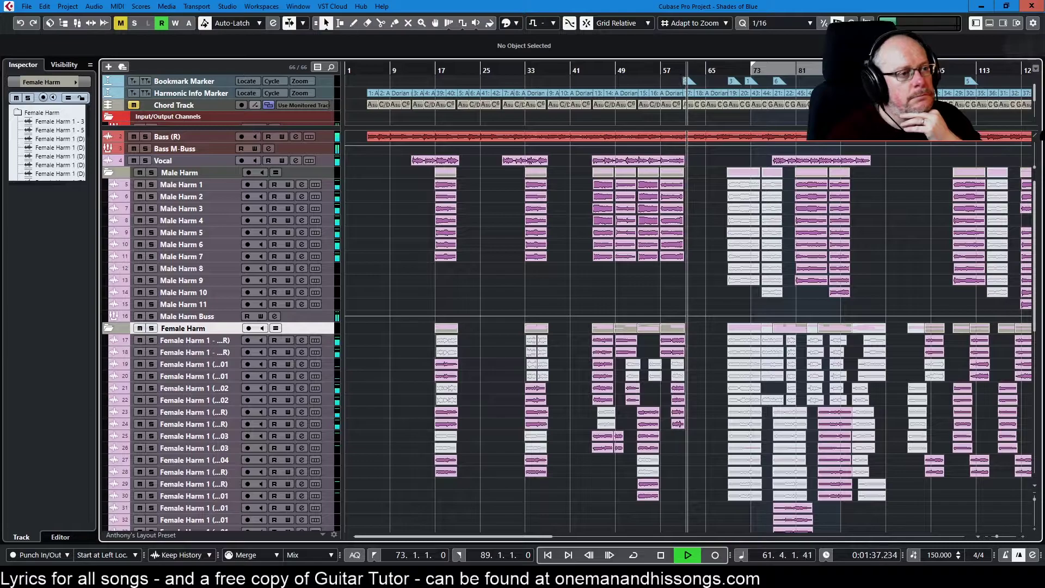
{"action": "scroll", "coordinate": [789, 392], "scroll_direction": "down", "scroll_amount": 6}
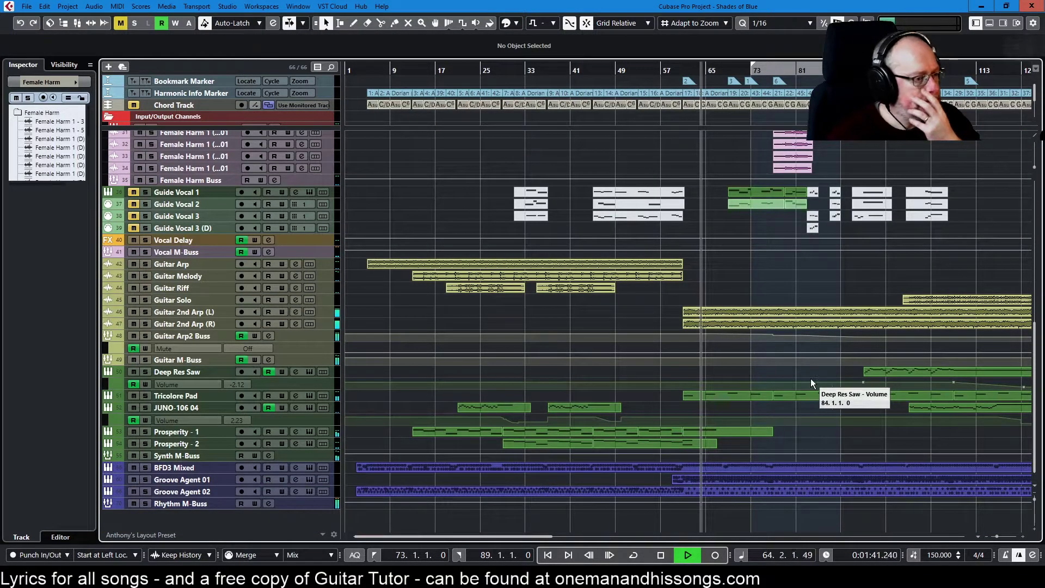
{"action": "left_click_drag", "start_coordinate": [488, 538], "coordinate": [570, 527]}
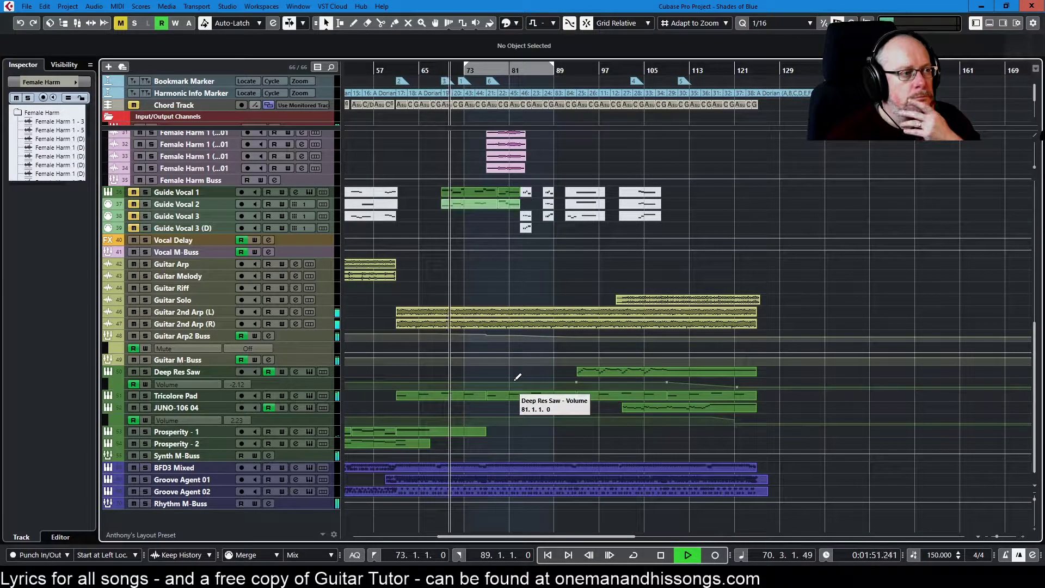
{"action": "scroll", "coordinate": [515, 378], "scroll_direction": "up", "scroll_amount": 10}
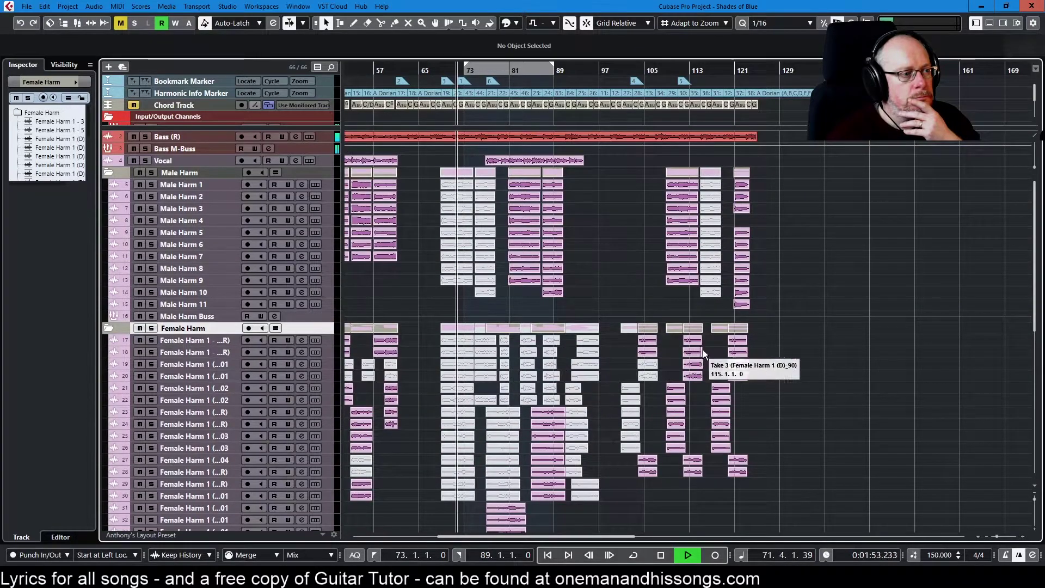
{"action": "scroll", "coordinate": [728, 351], "scroll_direction": "down", "scroll_amount": 3}
{"action": "scroll", "coordinate": [728, 351], "scroll_direction": "up", "scroll_amount": 3}
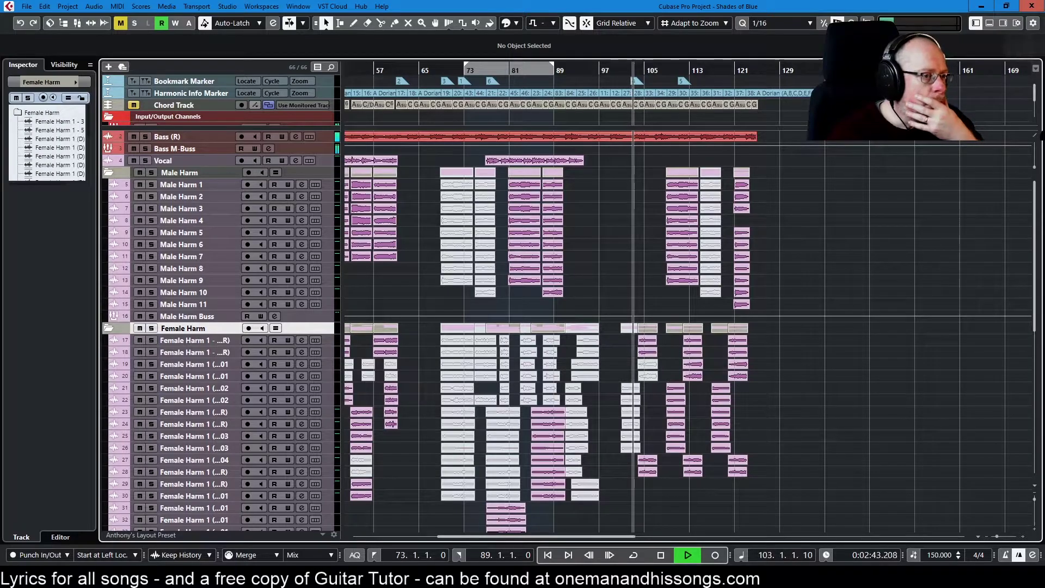
{"action": "scroll", "coordinate": [797, 406], "scroll_direction": "down", "scroll_amount": 10}
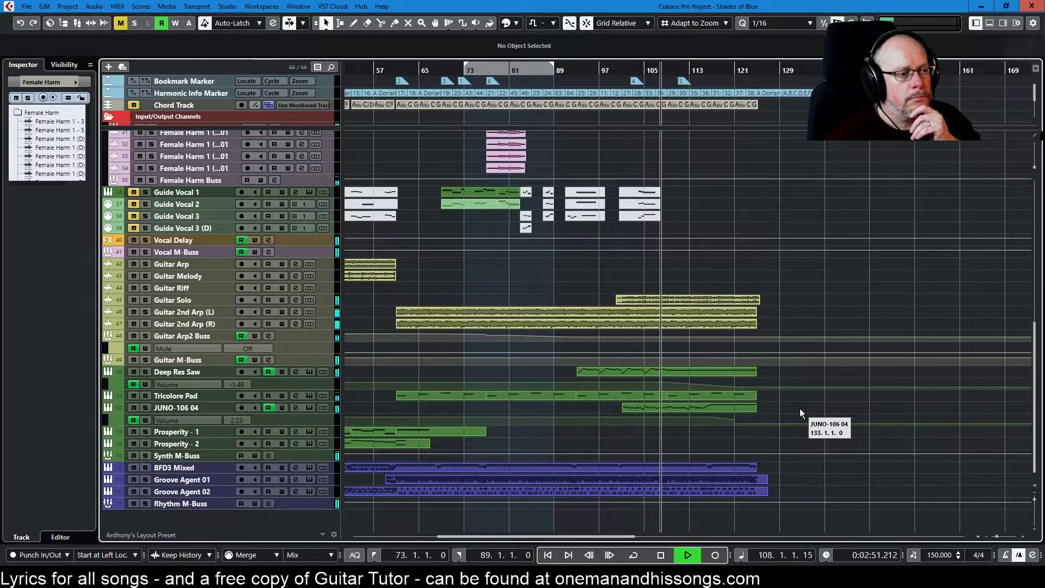
{"action": "scroll", "coordinate": [839, 400], "scroll_direction": "up", "scroll_amount": 10}
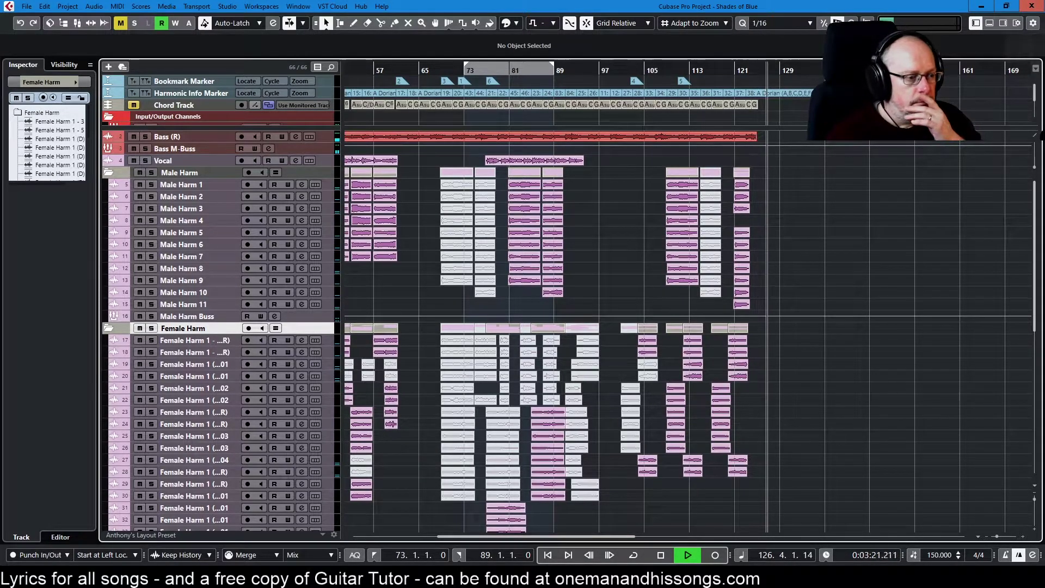
{"action": "left_click", "coordinate": [661, 555]}
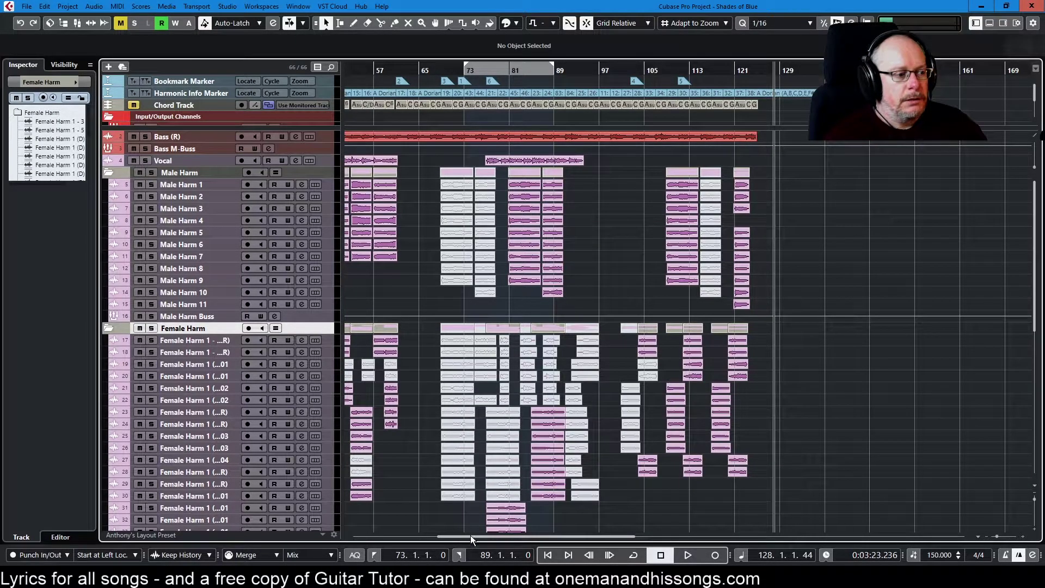
Step: Unmute the Female Harm events between bars 92 and 97 with the Mute tool and play that passage
{"action": "mouse_move", "coordinate": [470, 534]}
{"action": "left_mouse_down"}
{"action": "mouse_move", "coordinate": [383, 535]}
{"action": "mouse_move", "coordinate": [470, 534]}
{"action": "left_mouse_up"}
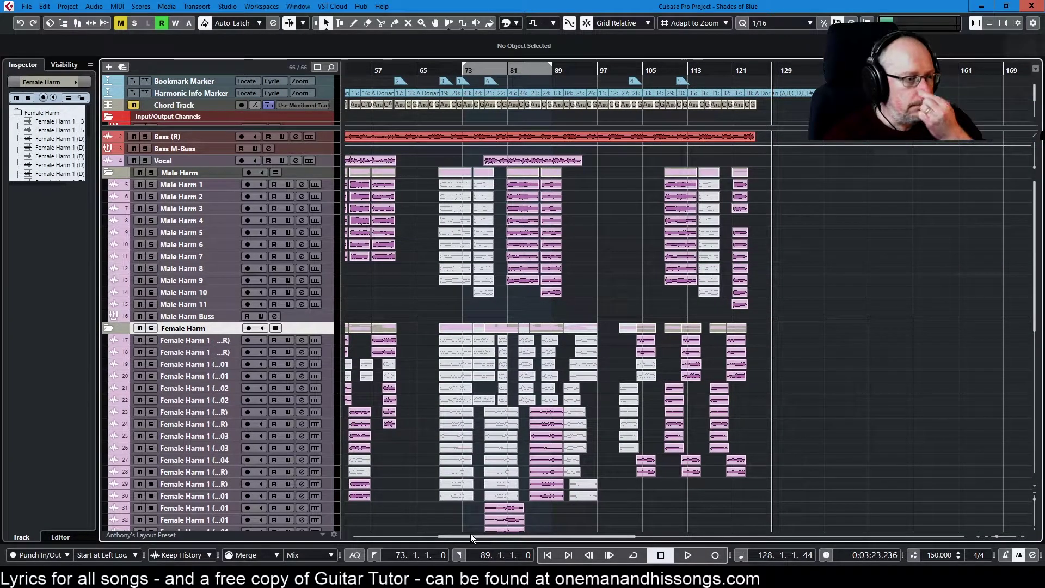
{"action": "left_click", "coordinate": [569, 69]}
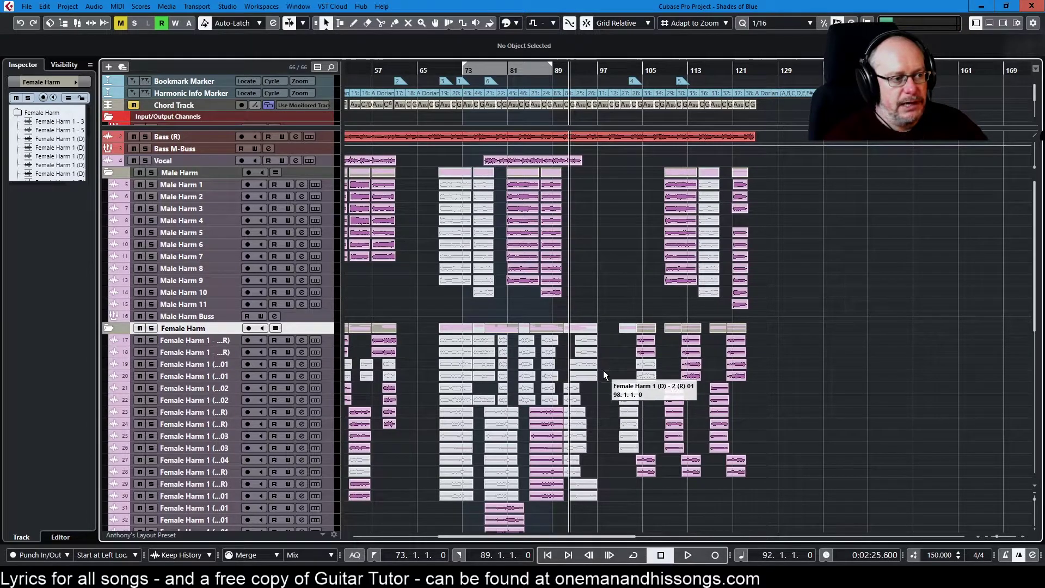
{"action": "right_click", "coordinate": [613, 342]}
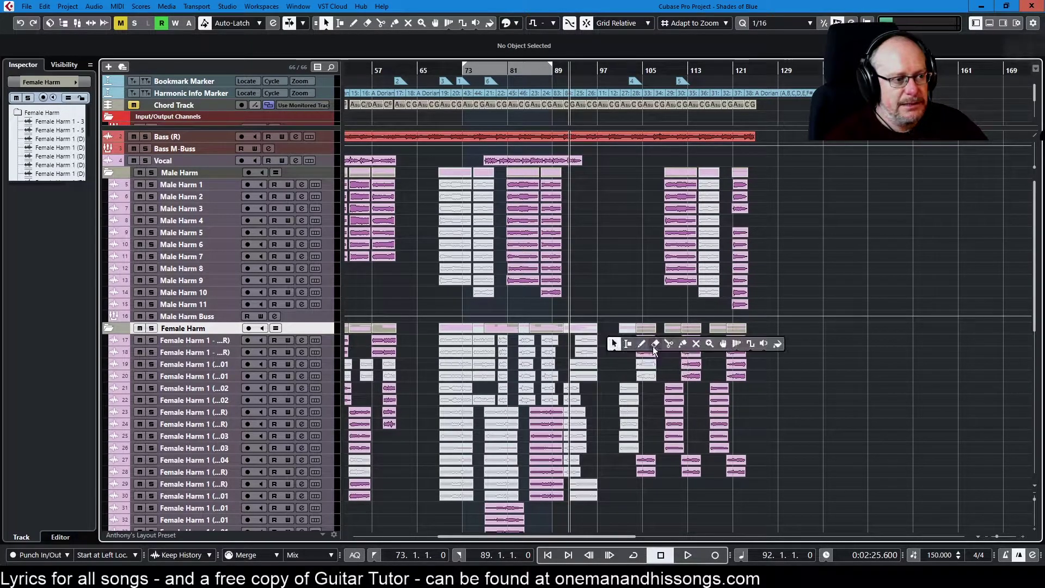
{"action": "left_click", "coordinate": [695, 343]}
{"action": "left_click_drag", "start_coordinate": [595, 351], "coordinate": [593, 515]}
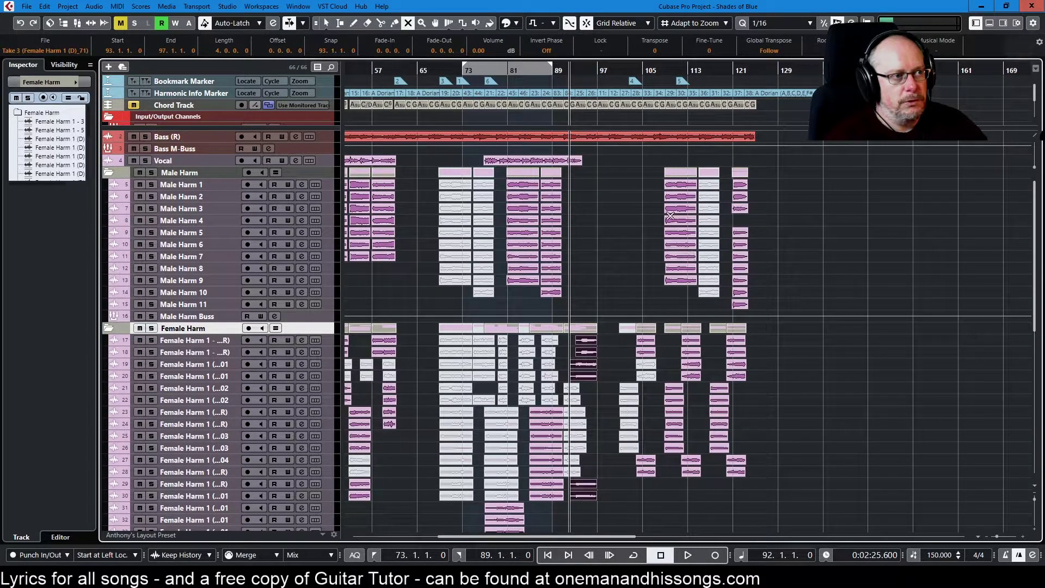
{"action": "left_click", "coordinate": [558, 73]}
{"action": "key", "text": "space"}
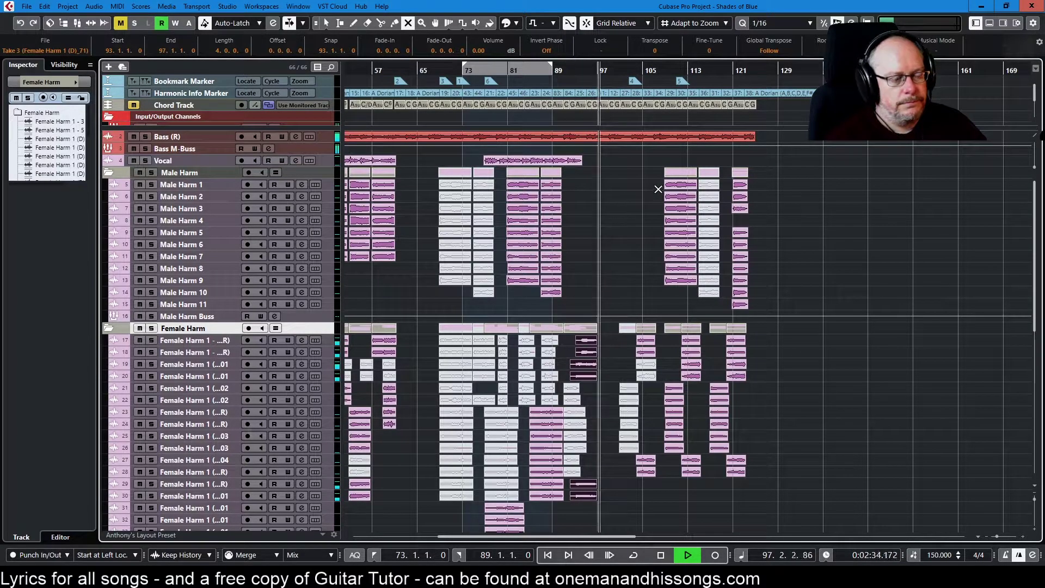
{"action": "key", "text": "space"}
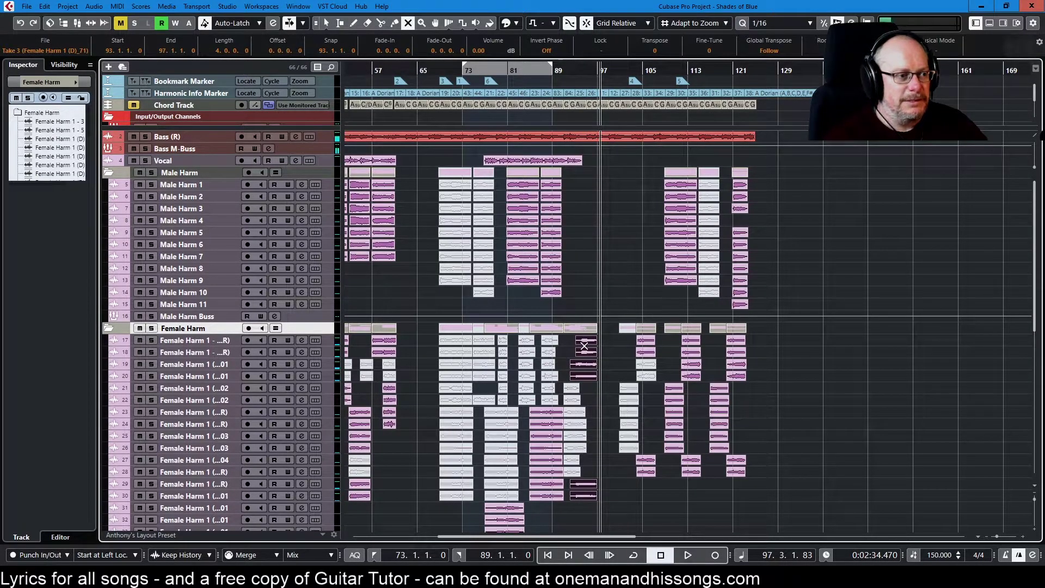
Step: Mute the Female Harm events between bars 92 and 97 again
{"action": "left_click", "coordinate": [587, 367]}
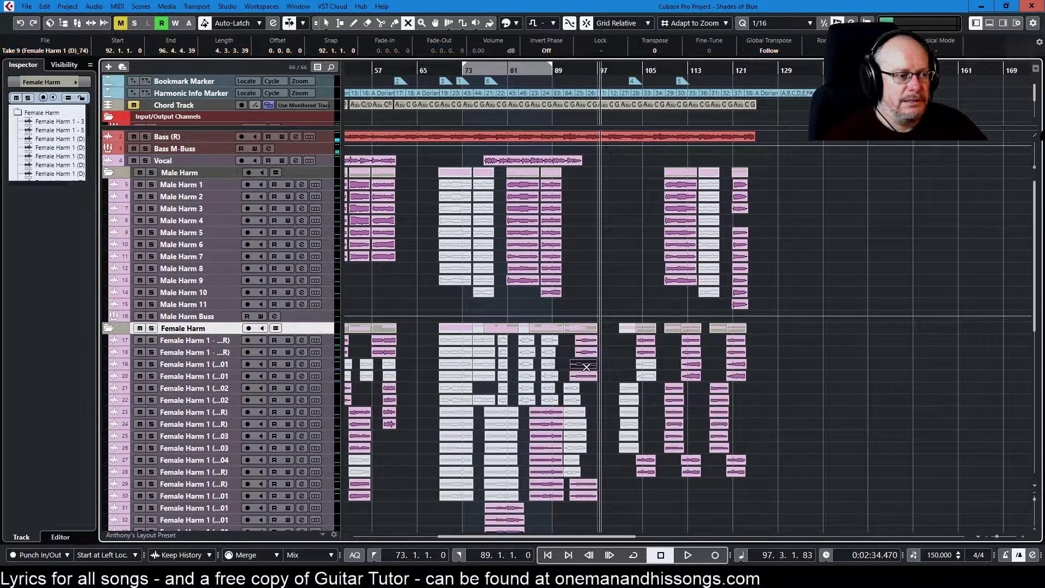
{"action": "left_click", "coordinate": [611, 354]}
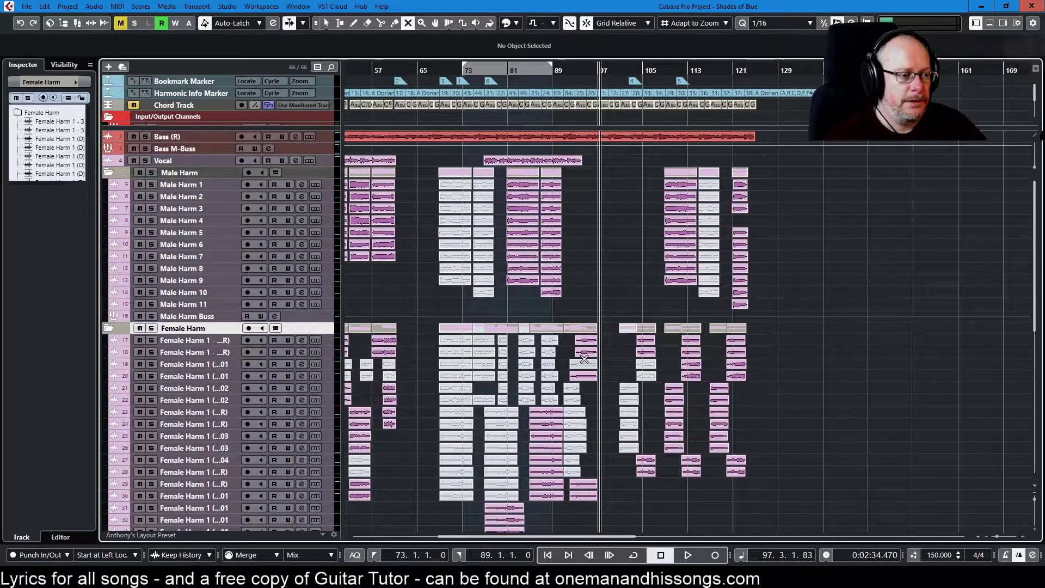
{"action": "left_click", "coordinate": [584, 359]}
{"action": "left_click_drag", "start_coordinate": [612, 339], "coordinate": [591, 522]}
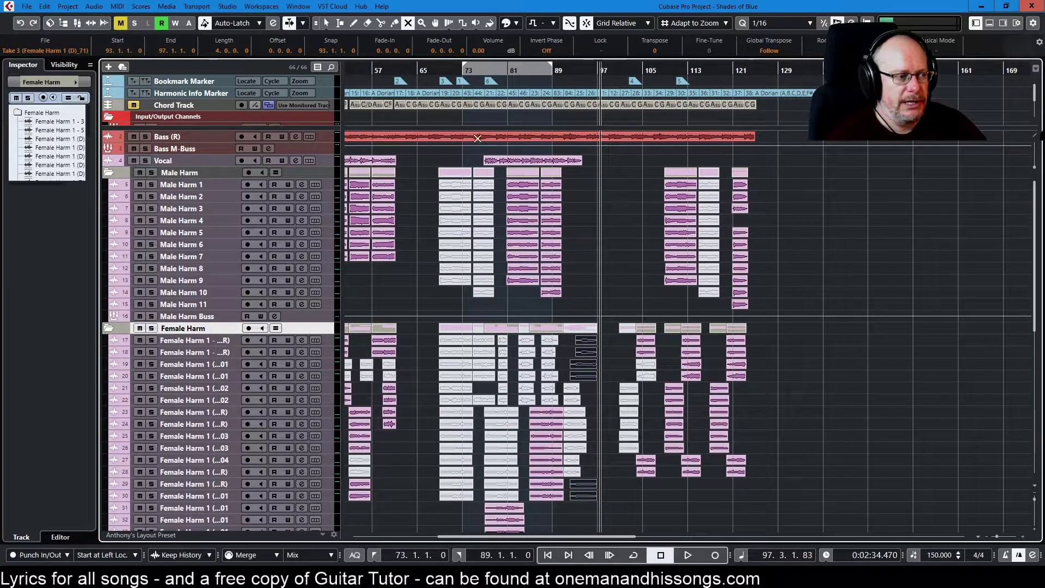
Step: Play briefly from about bar 67, and unmute the Male Harm and Female Harm events spanning bars 68 to 74
{"action": "left_click", "coordinate": [435, 71]}
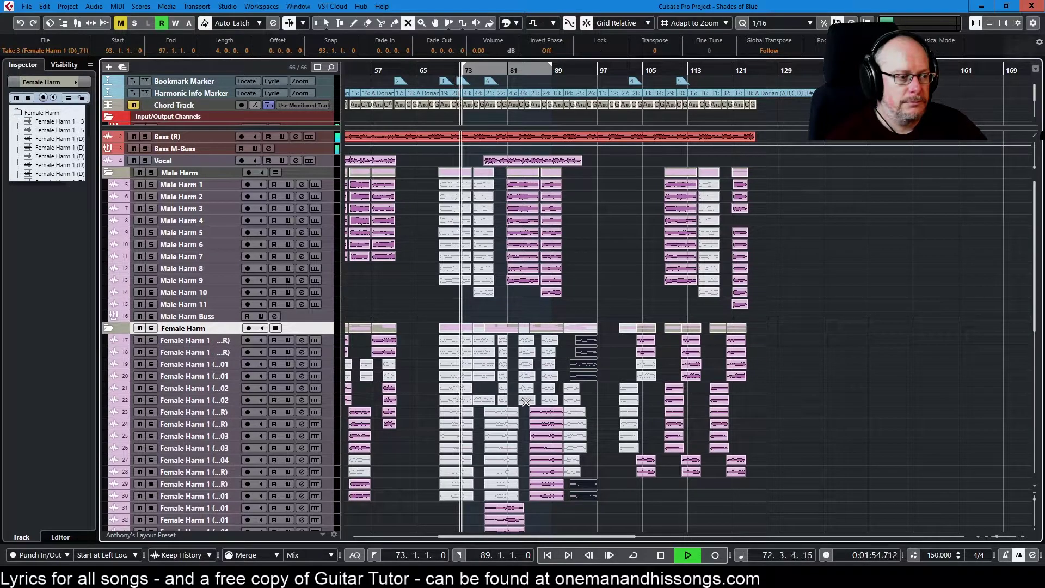
{"action": "key", "text": "space"}
{"action": "left_click_drag", "start_coordinate": [440, 513], "coordinate": [454, 185]}
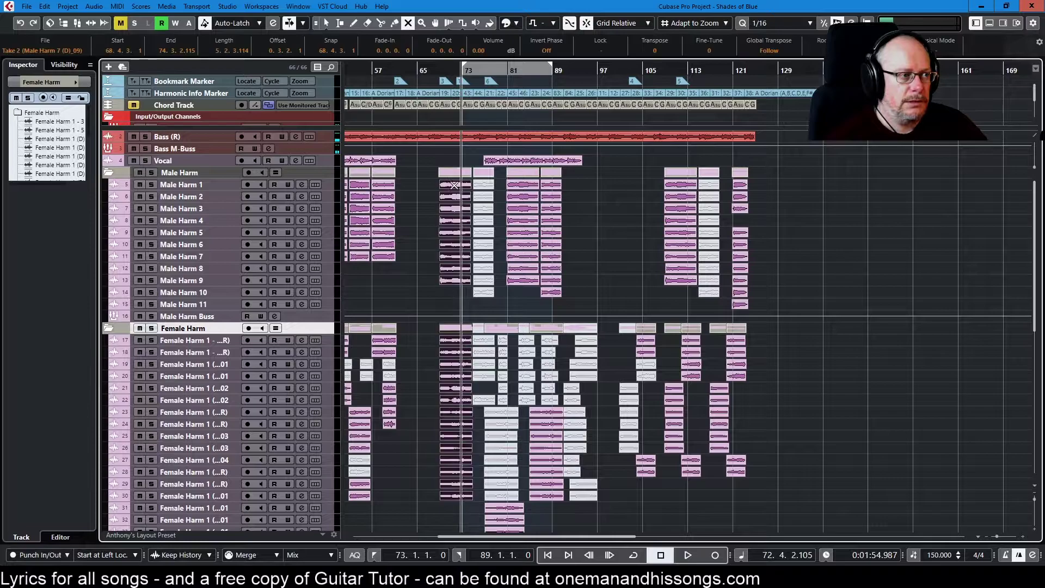
Step: Play the unmuted harmonies from about bar 67, and mute the same Male Harm and Female Harm events again
{"action": "left_click", "coordinate": [434, 66]}
{"action": "key", "text": "space"}
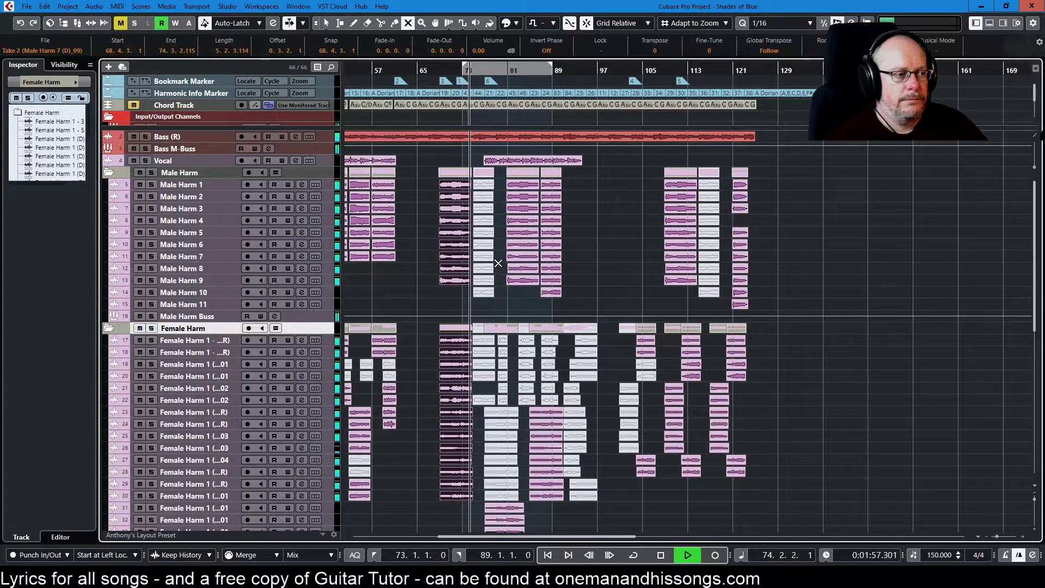
{"action": "key", "text": "space"}
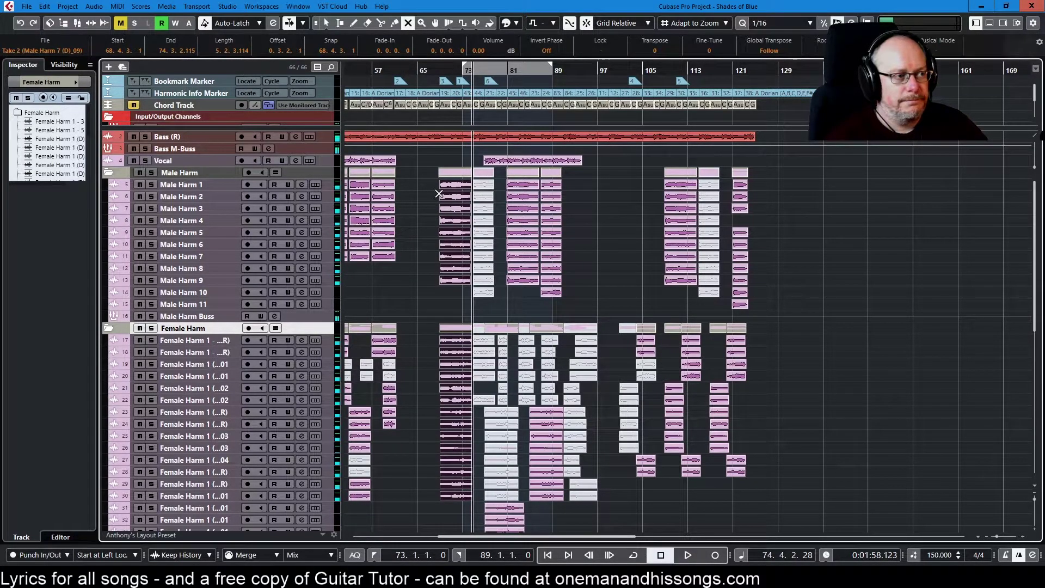
{"action": "left_click_drag", "start_coordinate": [431, 183], "coordinate": [464, 505]}
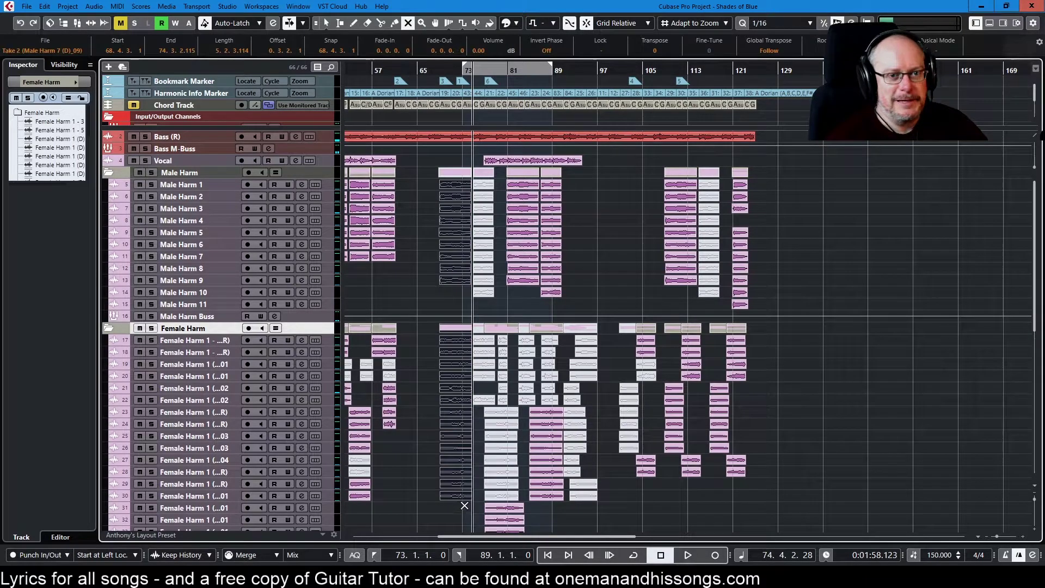
{"action": "left_click", "coordinate": [417, 474]}
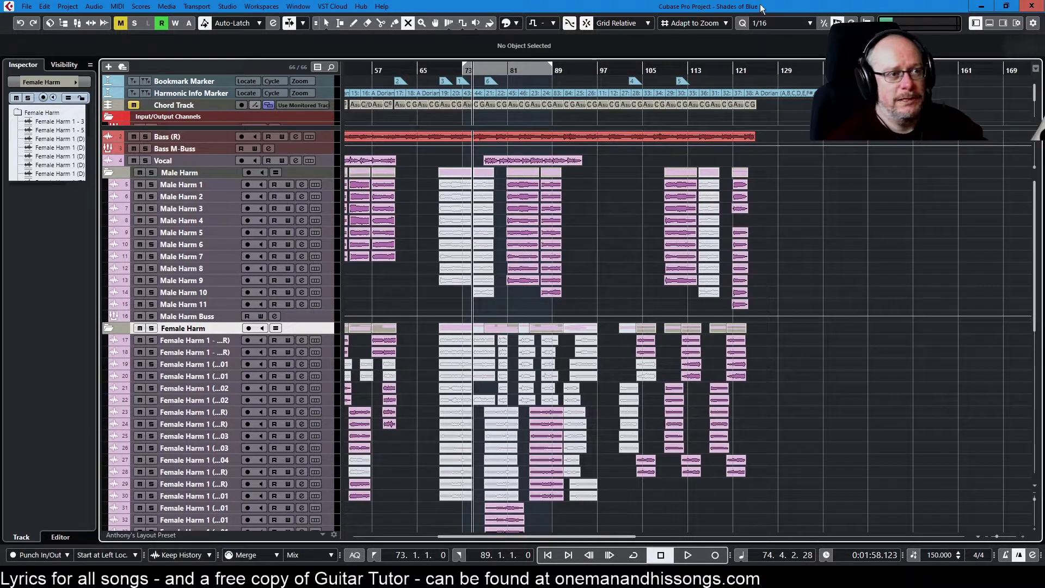
Step: Solo the Male Harm folder, play it from bar 81, and unsolo it to hear the full mix before stopping
{"action": "left_click", "coordinate": [755, 72]}
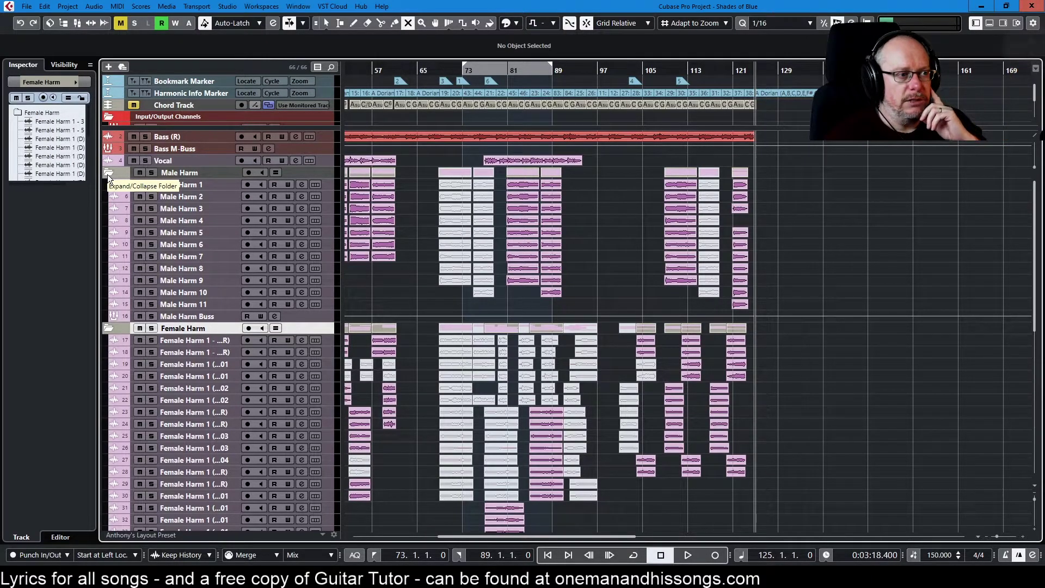
{"action": "left_click", "coordinate": [509, 73]}
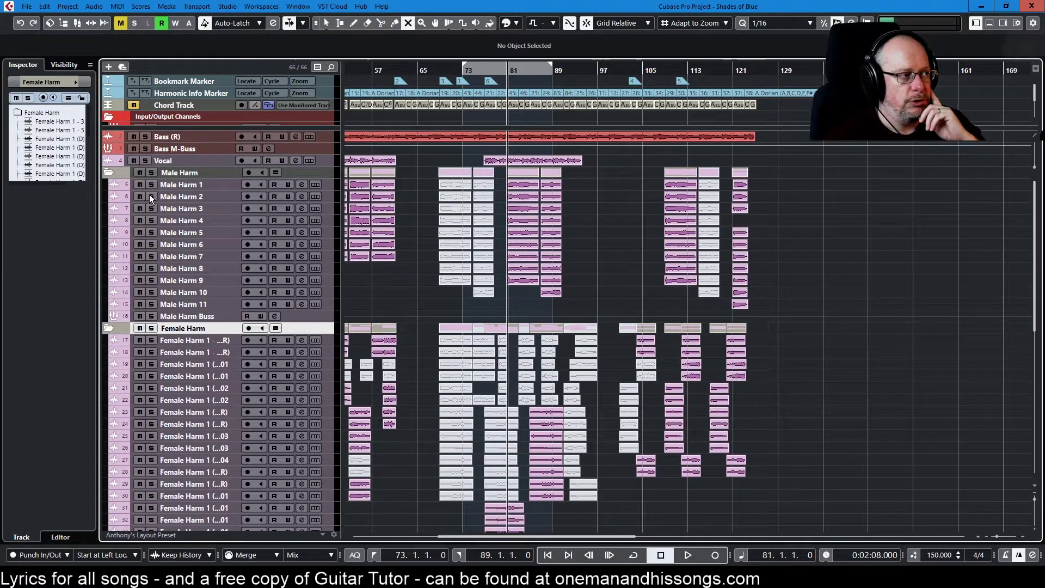
{"action": "left_click", "coordinate": [151, 173]}
{"action": "key", "text": "space"}
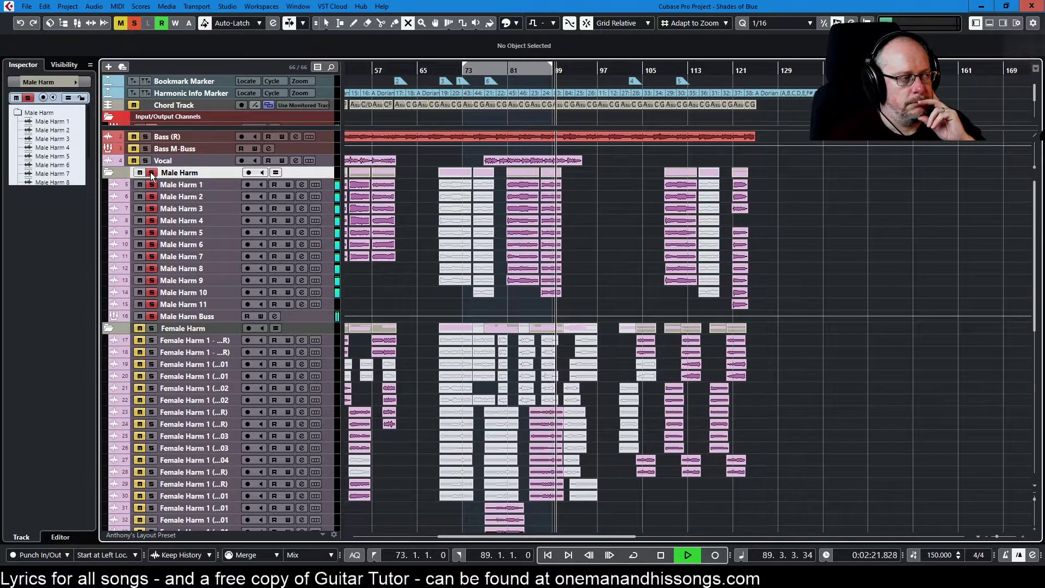
{"action": "left_click", "coordinate": [151, 172]}
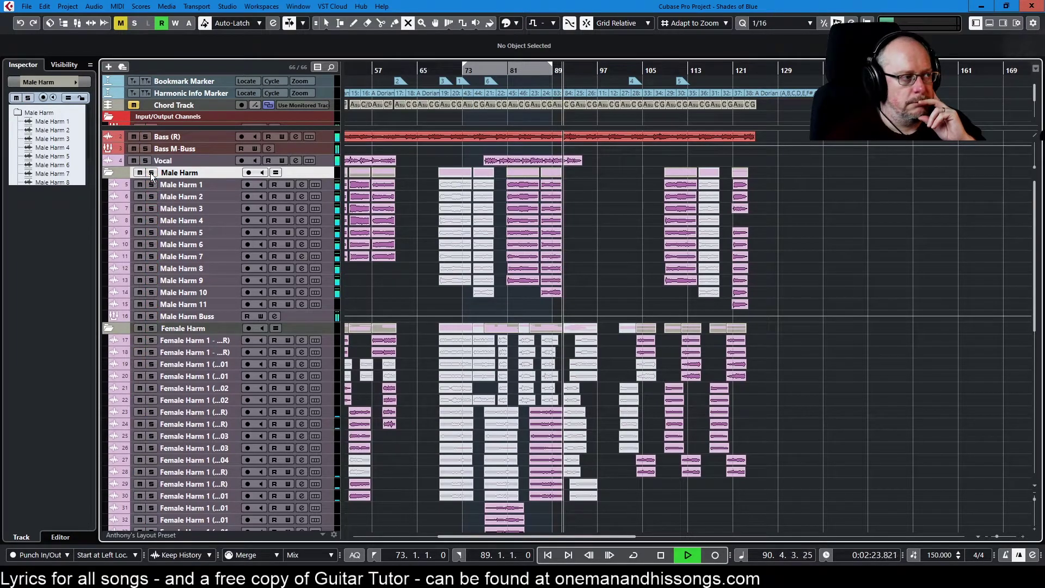
{"action": "left_click", "coordinate": [657, 556]}
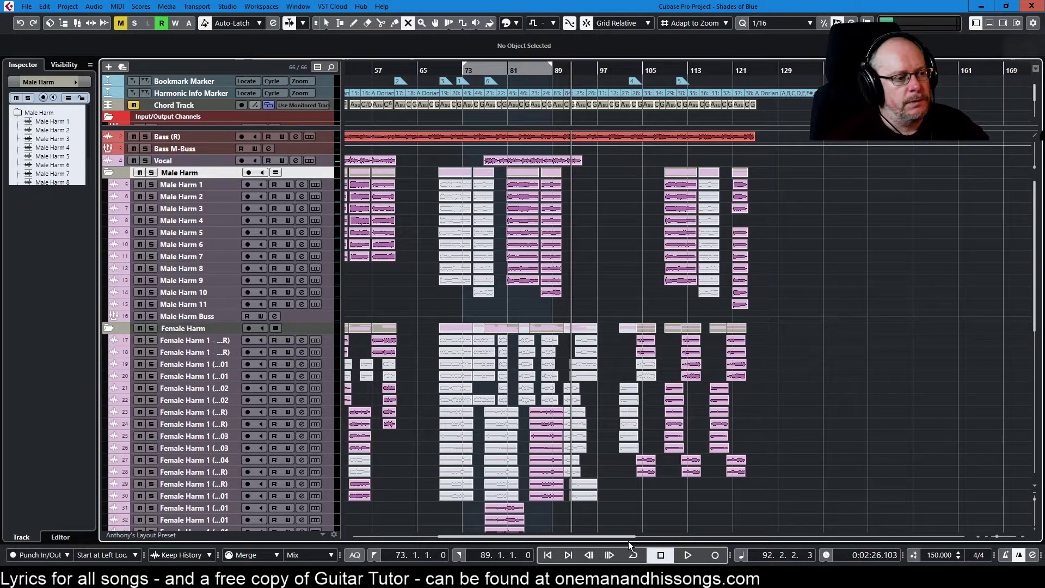
Step: Fit the whole arrangement from bar 1 into view and switch back to the Object Selection tool
{"action": "left_click_drag", "start_coordinate": [626, 538], "coordinate": [473, 530]}
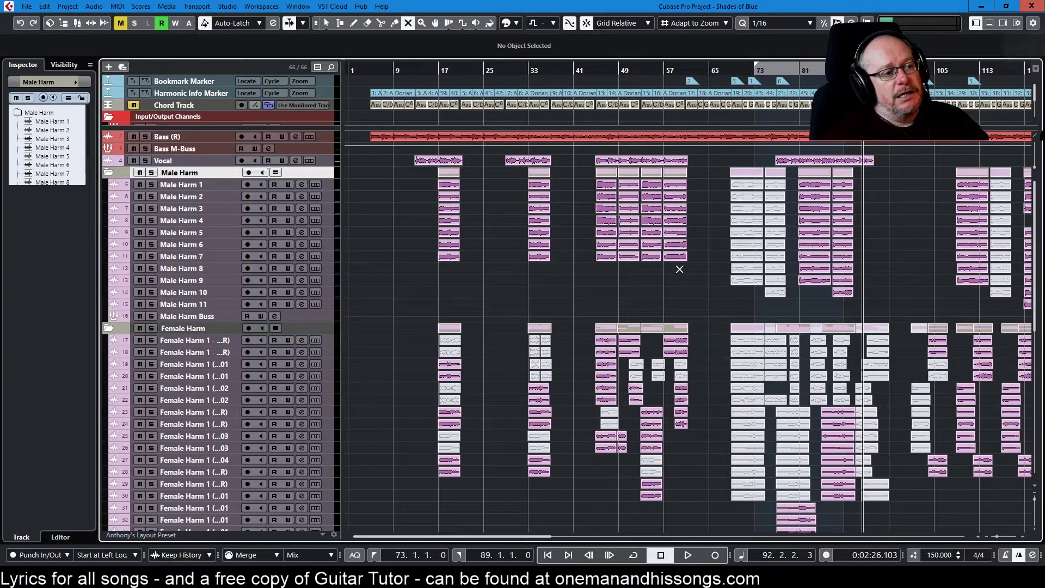
{"action": "key", "text": "g"}
{"action": "key", "text": "g"}
{"action": "key", "text": "g"}
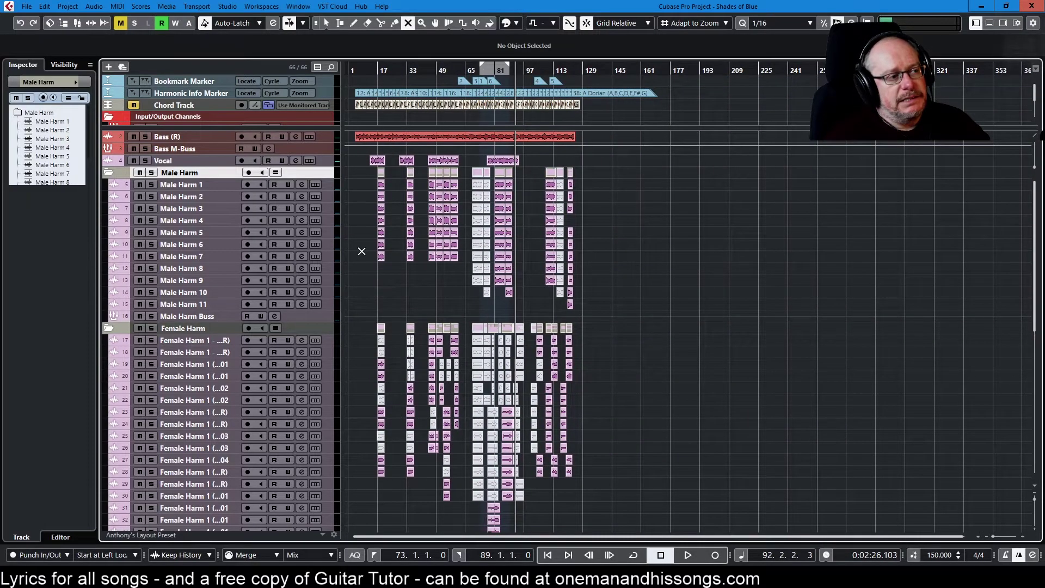
{"action": "key", "text": "h"}
{"action": "key", "text": "h"}
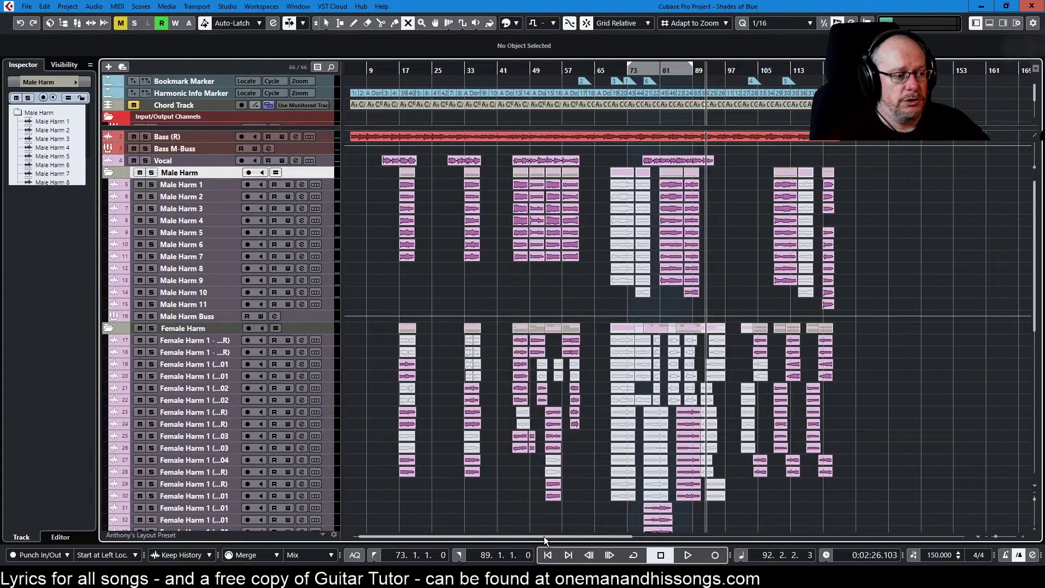
{"action": "left_click_drag", "start_coordinate": [543, 536], "coordinate": [413, 541]}
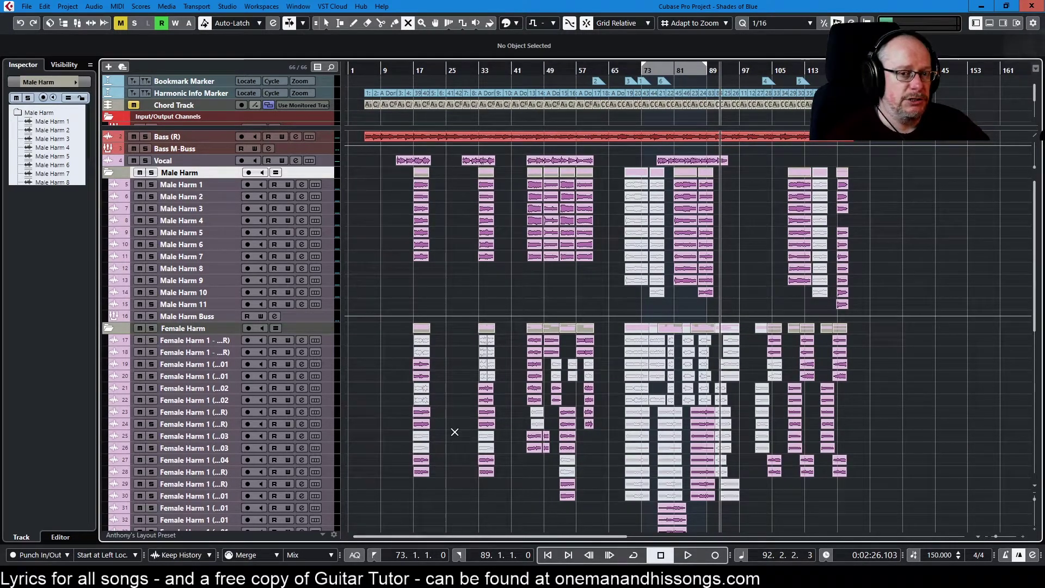
{"action": "key", "text": "1"}
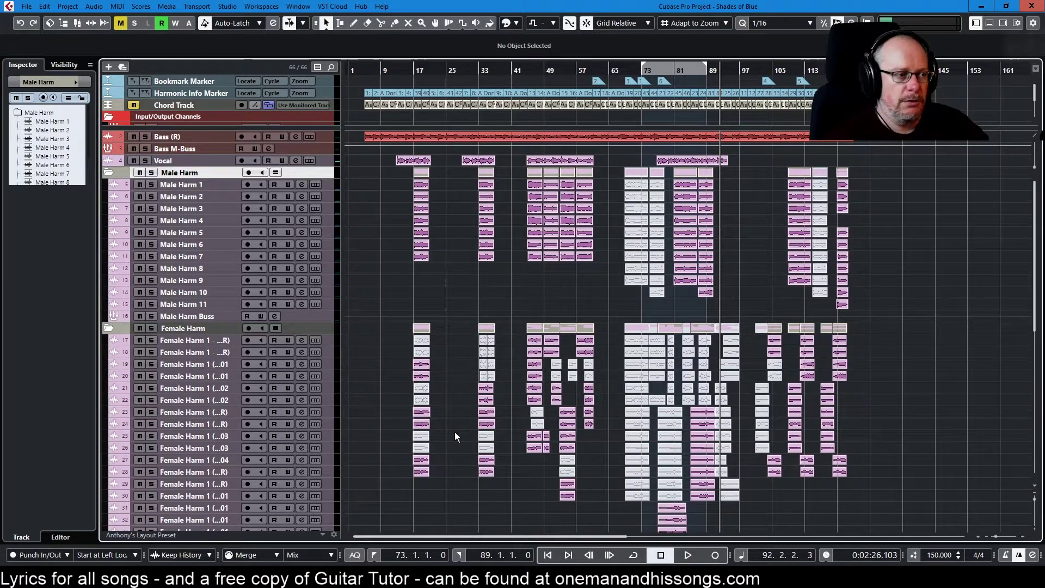